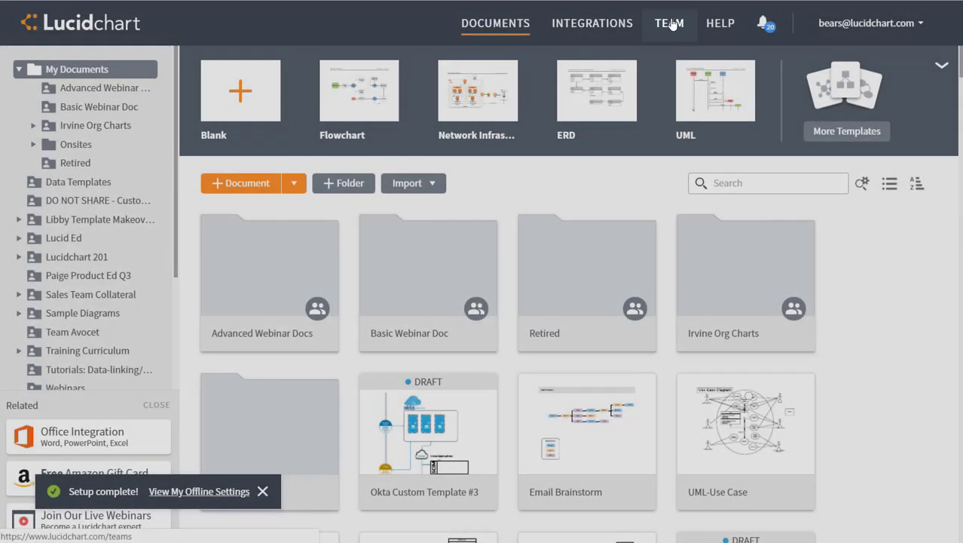
# Step: Open the team's Document Management settings and review the available Document Status options
pyautogui.click(669, 24)
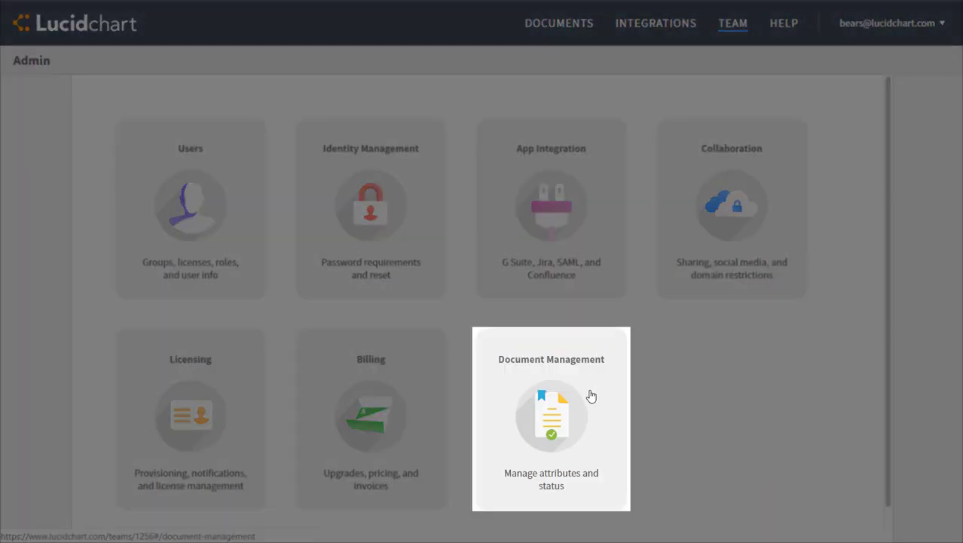
pyautogui.click(591, 396)
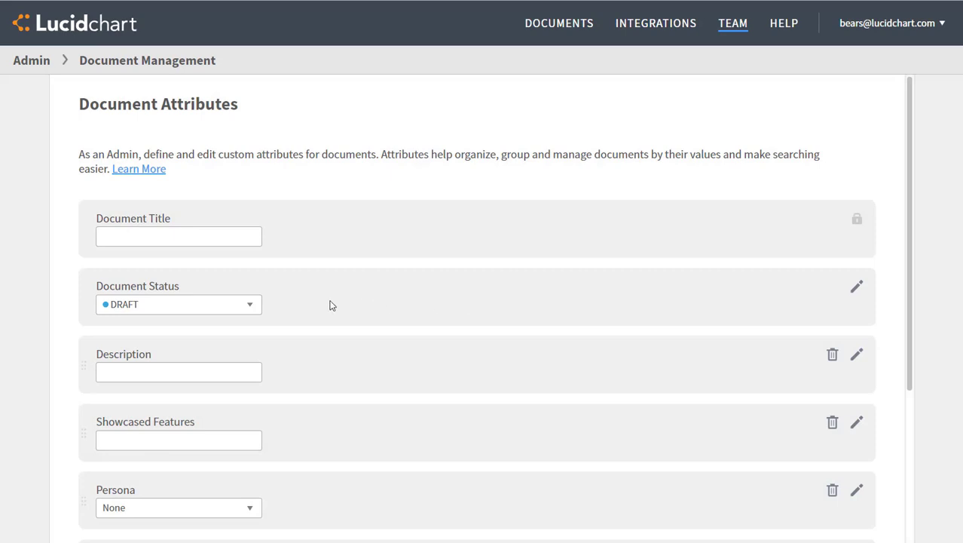
pyautogui.click(249, 309)
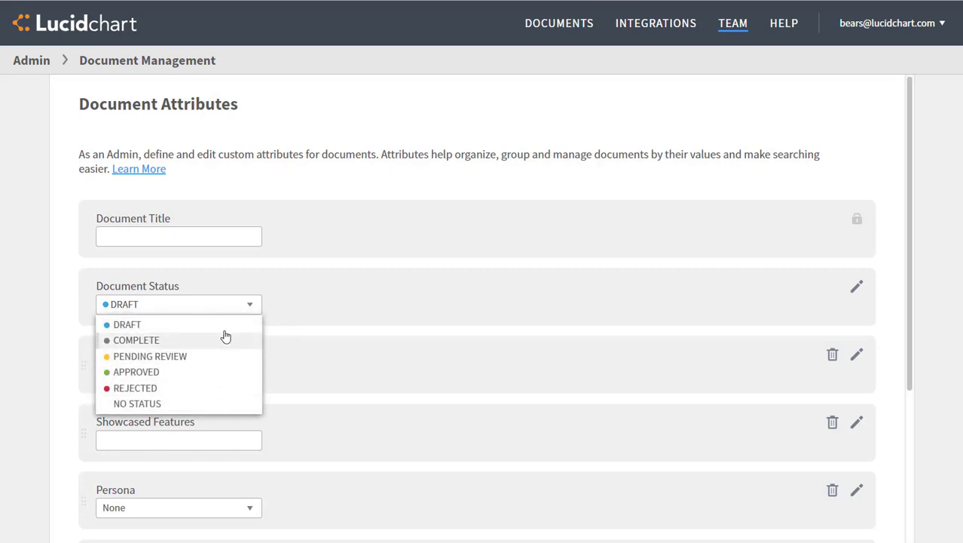
pyautogui.click(254, 304)
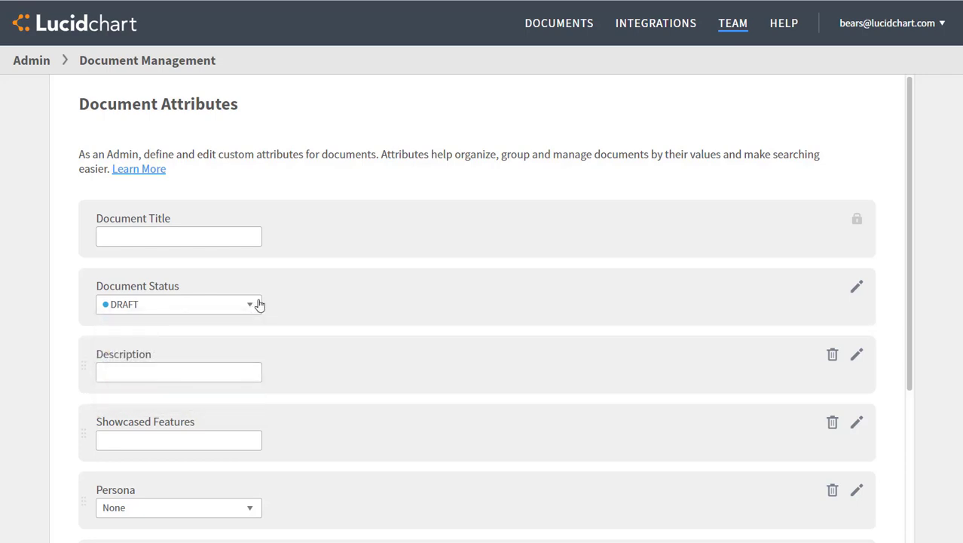
# Step: Open the Document Status attribute's settings and toggle Enable Color off and back on
pyautogui.click(856, 290)
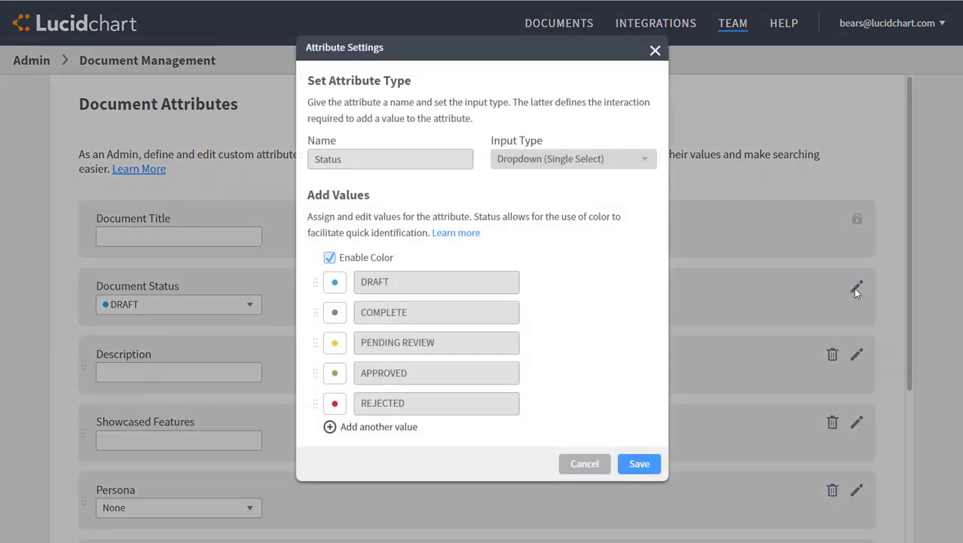
pyautogui.click(330, 258)
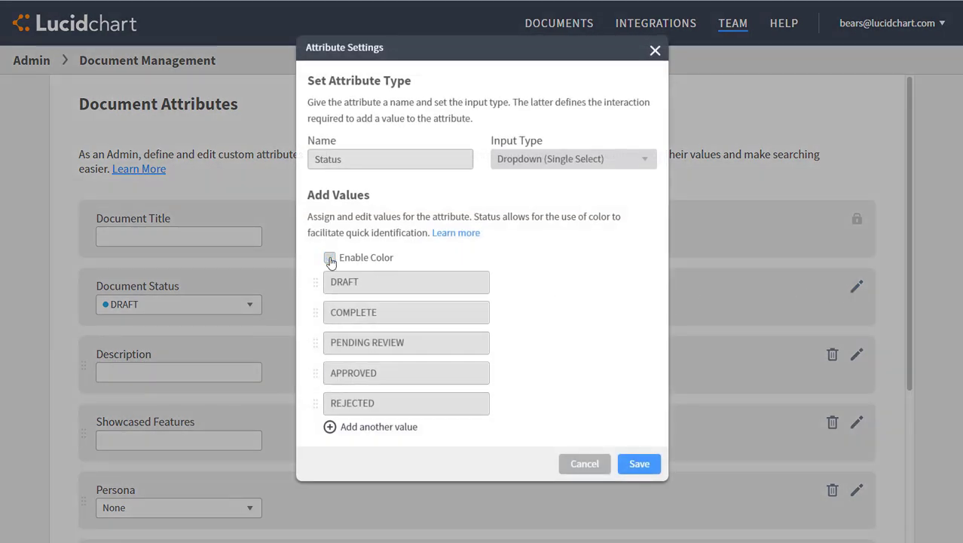
pyautogui.click(330, 258)
# Step: Try another color for the DRAFT status and set it back to blue
pyautogui.click(334, 281)
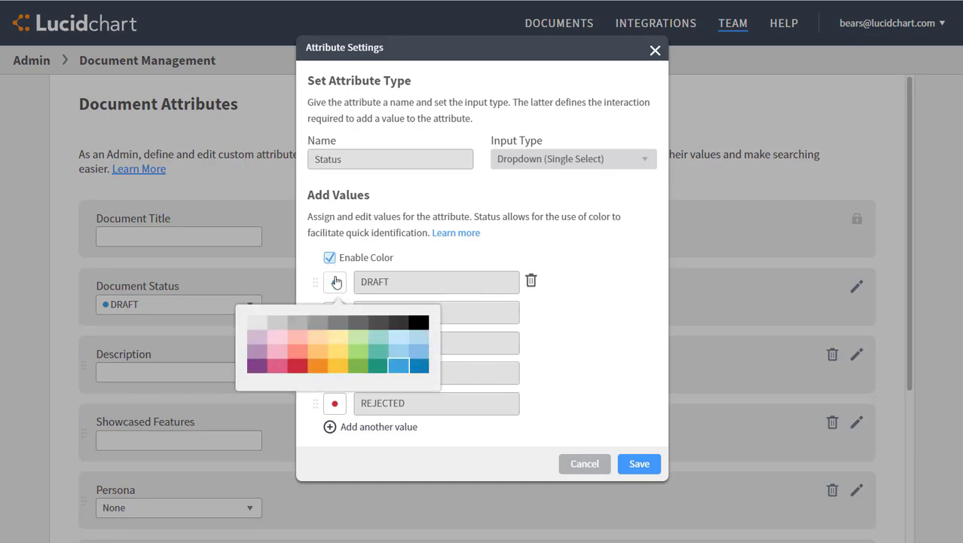
pyautogui.click(337, 354)
pyautogui.click(335, 282)
pyautogui.click(403, 366)
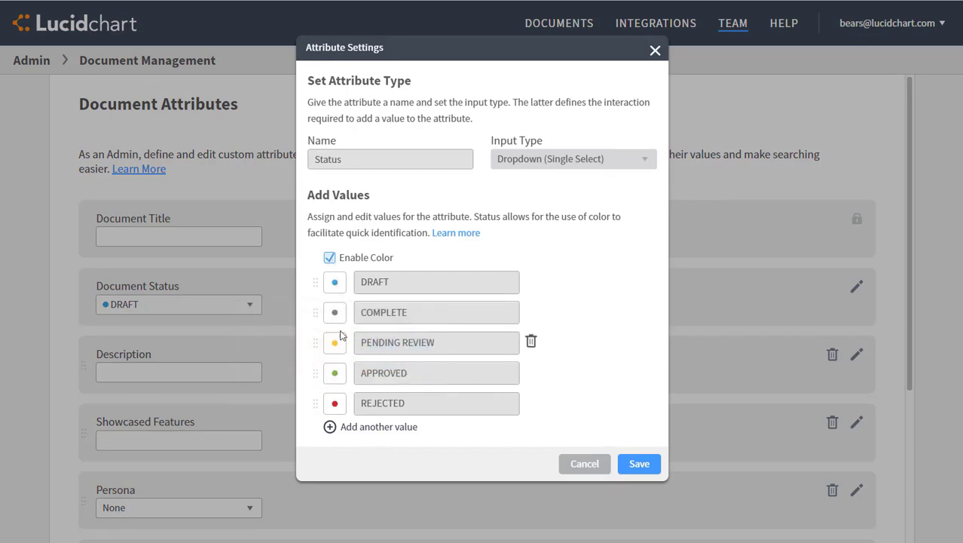
pyautogui.moveTo(317, 316)
pyautogui.mouseDown()
pyautogui.moveTo(314, 373)
pyautogui.moveTo(314, 315)
pyautogui.mouseUp()
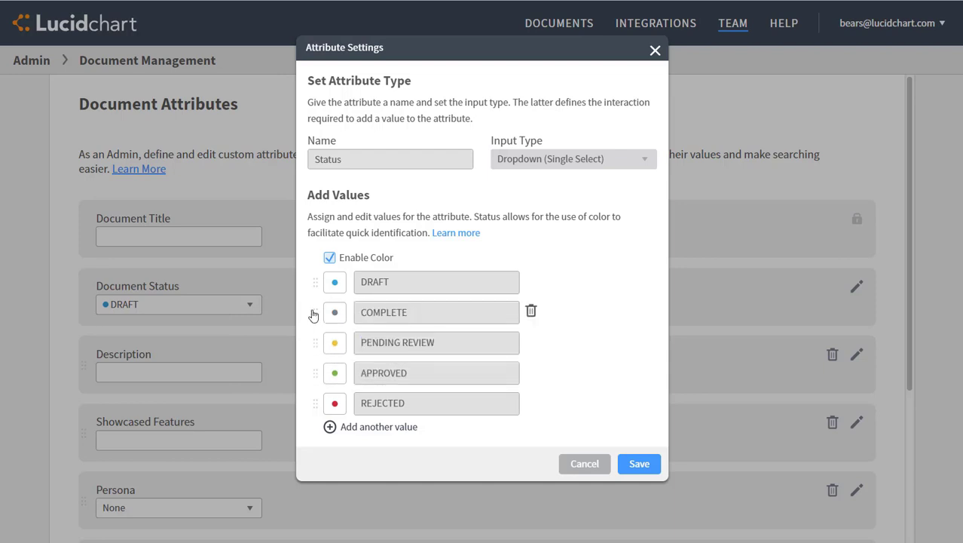
# Step: Add a status value named In Production and give it a color marker
pyautogui.click(329, 426)
pyautogui.click(378, 433)
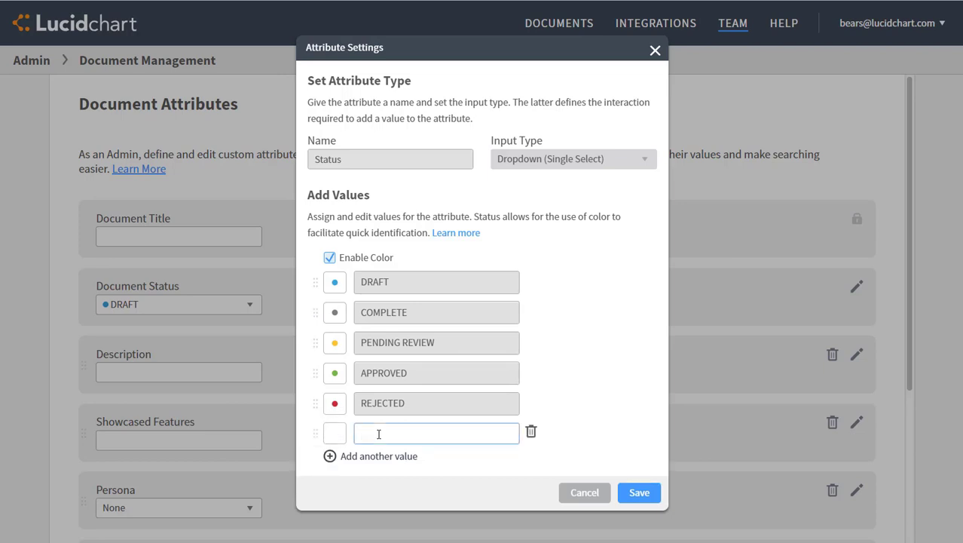
pyautogui.write('In Production')
pyautogui.click(335, 433)
pyautogui.click(258, 511)
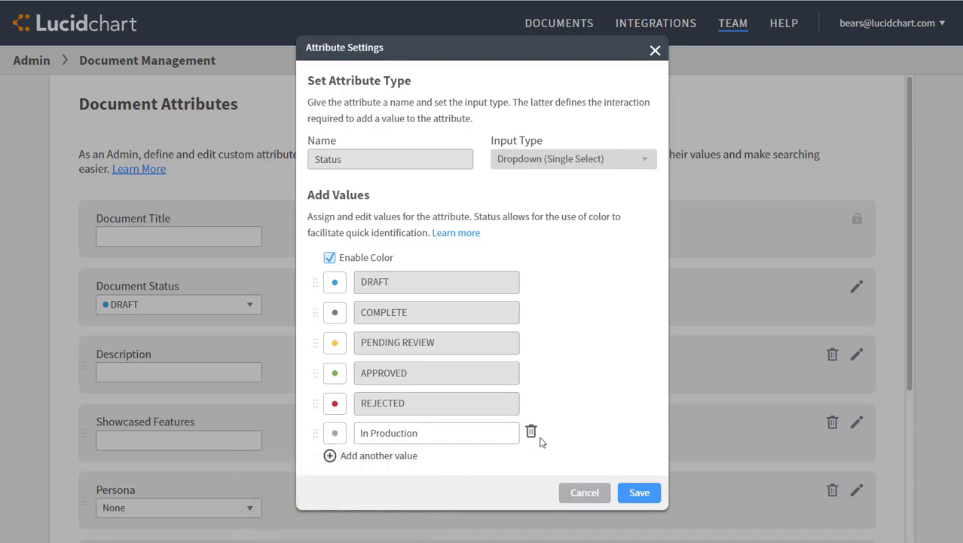
# Step: Delete the In Production status value and save the attribute settings
pyautogui.click(531, 432)
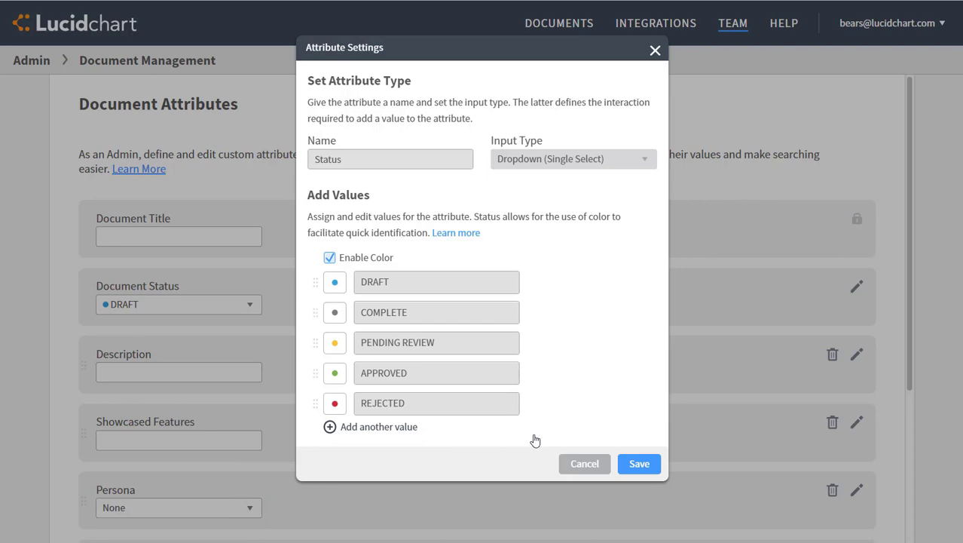
pyautogui.click(653, 472)
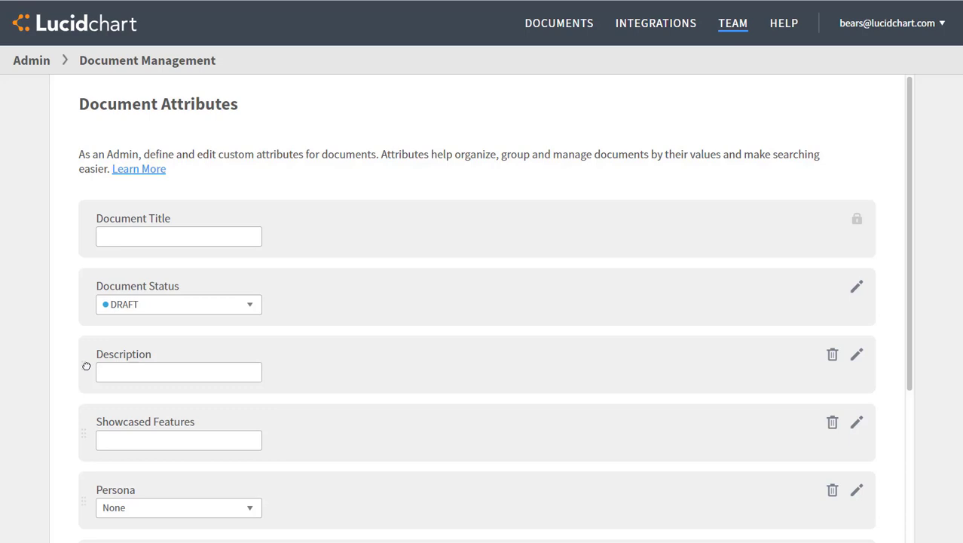
pyautogui.moveTo(86, 365)
pyautogui.mouseDown()
pyautogui.moveTo(86, 428)
pyautogui.moveTo(79, 366)
pyautogui.mouseUp()
# Step: Start a new document attribute named ID Number with the Text (Single Line) input type
pyautogui.moveTo(909, 390); pyautogui.dragTo(918, 542)
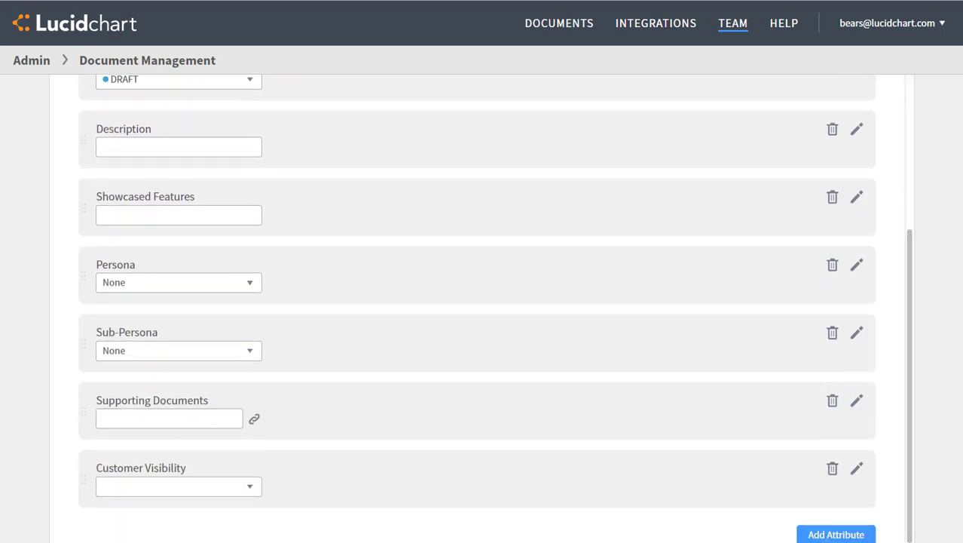
pyautogui.click(836, 534)
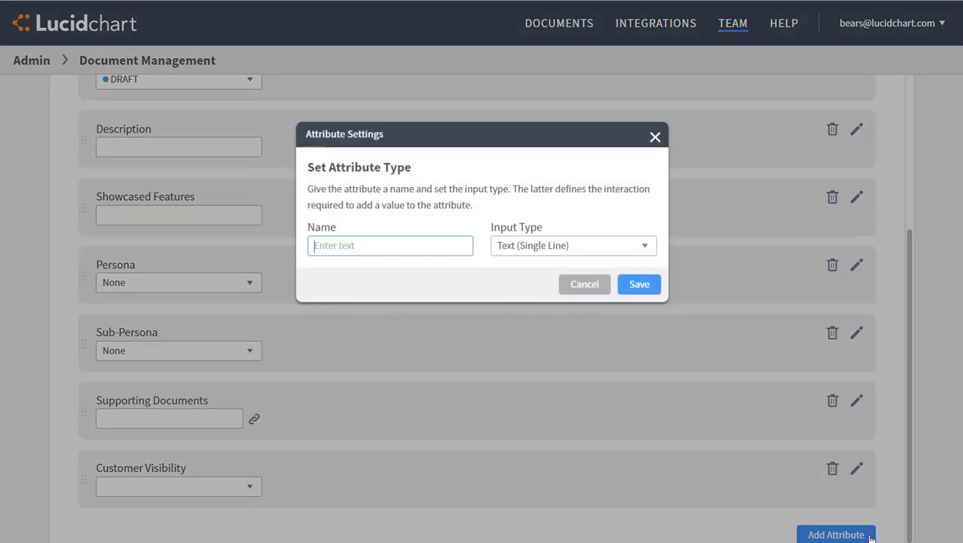
pyautogui.write('ID Number')
pyautogui.click(638, 253)
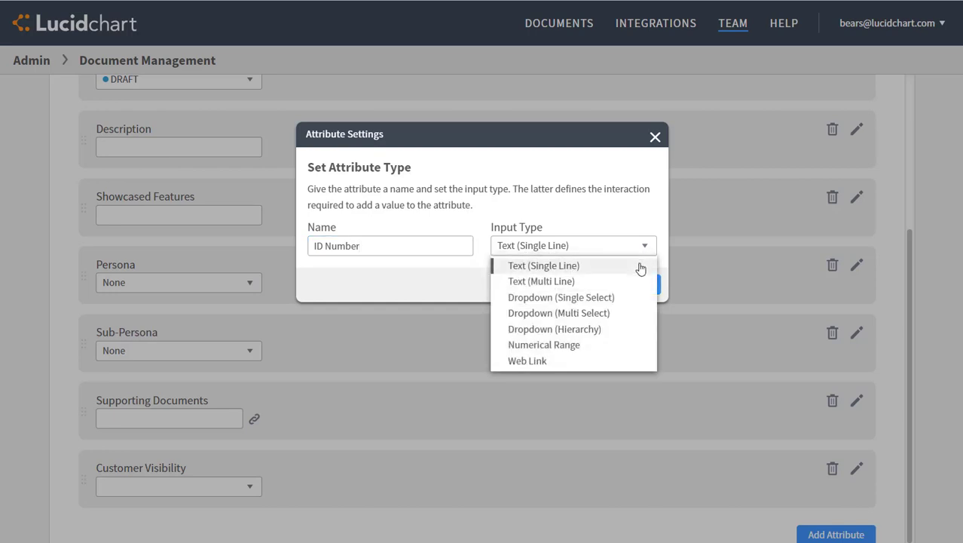
pyautogui.click(640, 269)
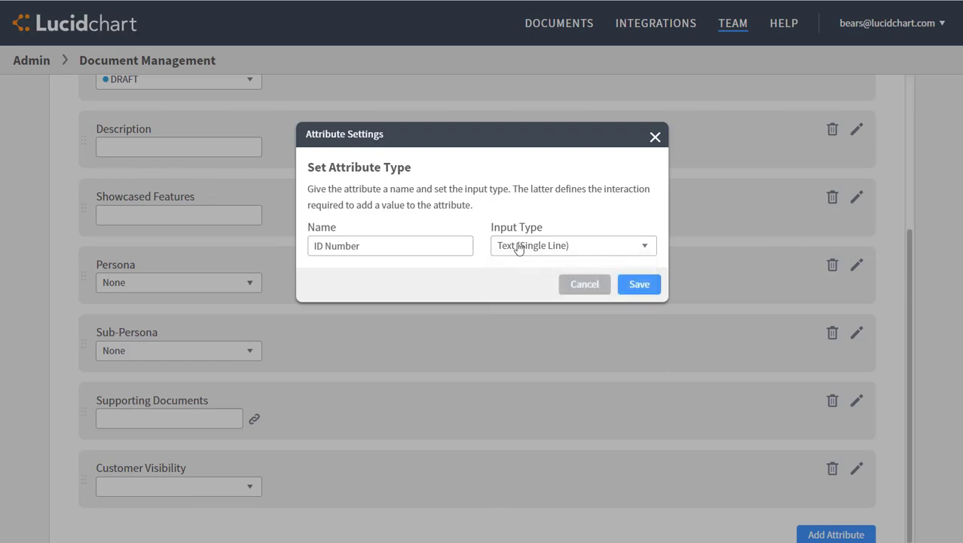
# Step: Rename the new attribute Document Description and set its input type to Text (Multi Line)
pyautogui.moveTo(452, 244); pyautogui.dragTo(288, 247)
pyautogui.write('D')
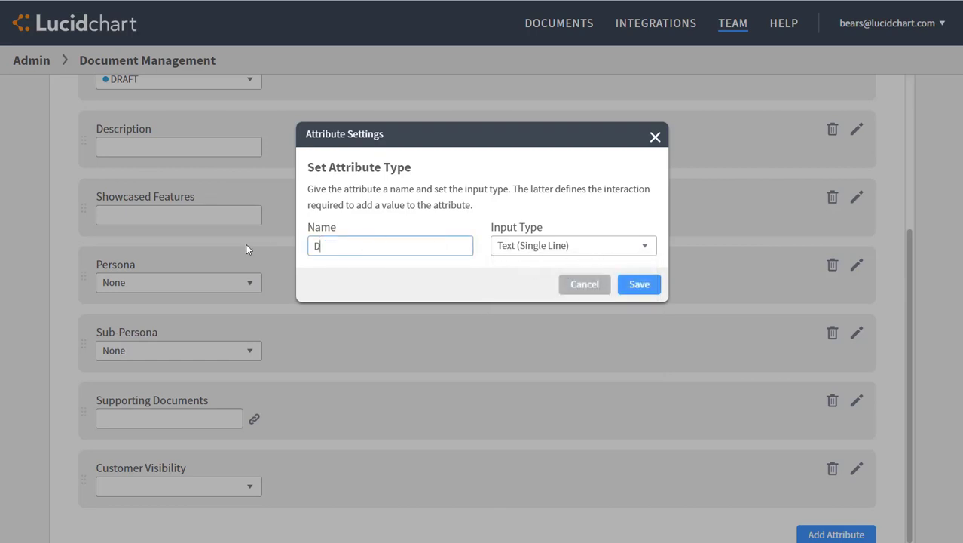
pyautogui.write('ocument Description')
pyautogui.click(577, 250)
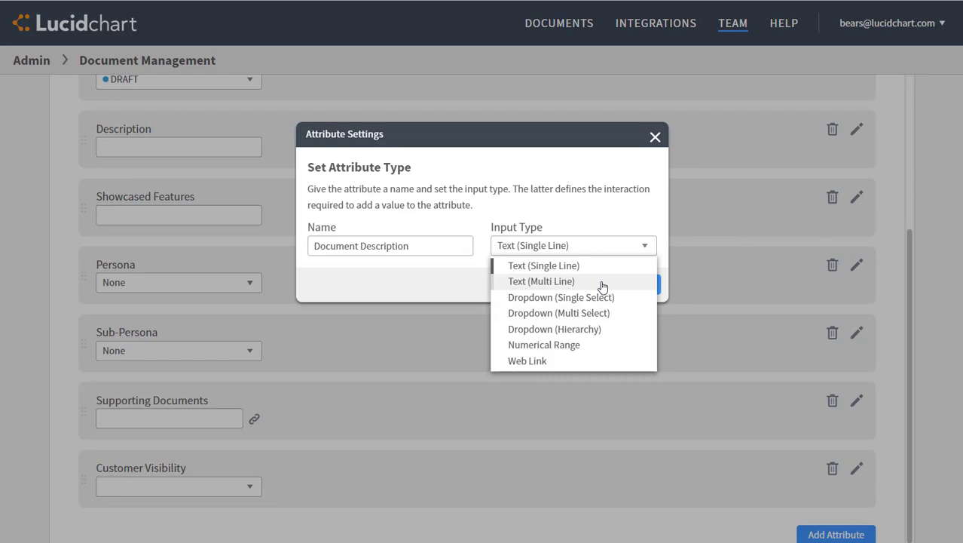
pyautogui.click(602, 283)
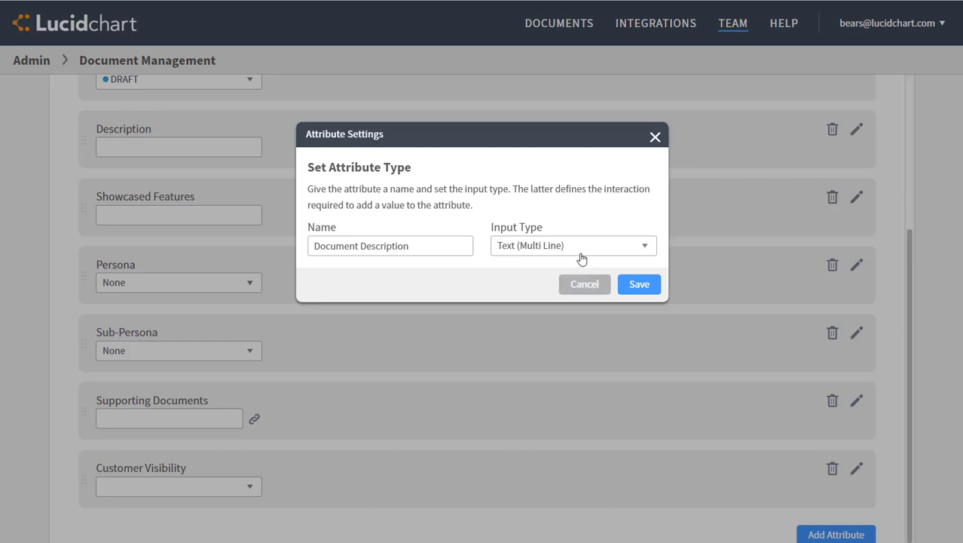
# Step: Change the new attribute's input type to Dropdown (Single Select) and its name to Customer
pyautogui.click(581, 253)
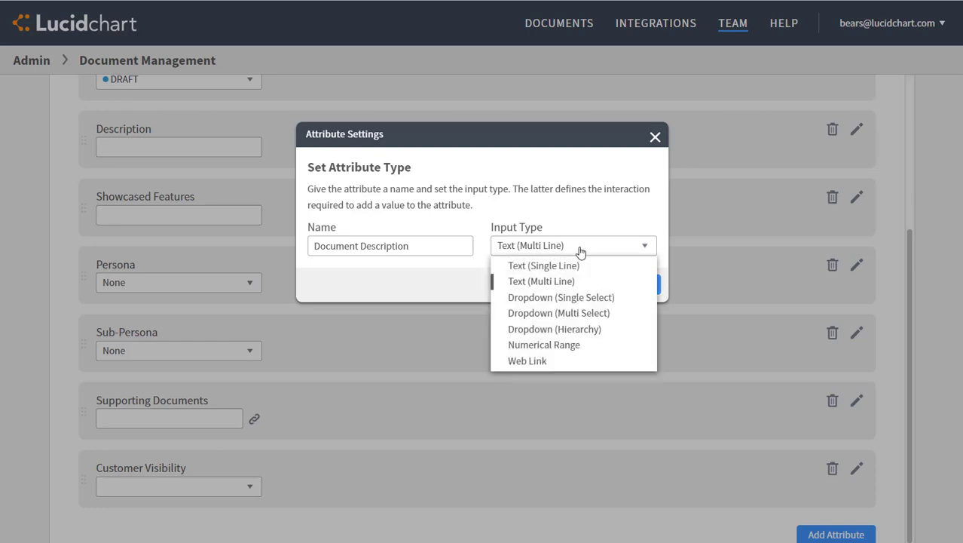
pyautogui.click(585, 299)
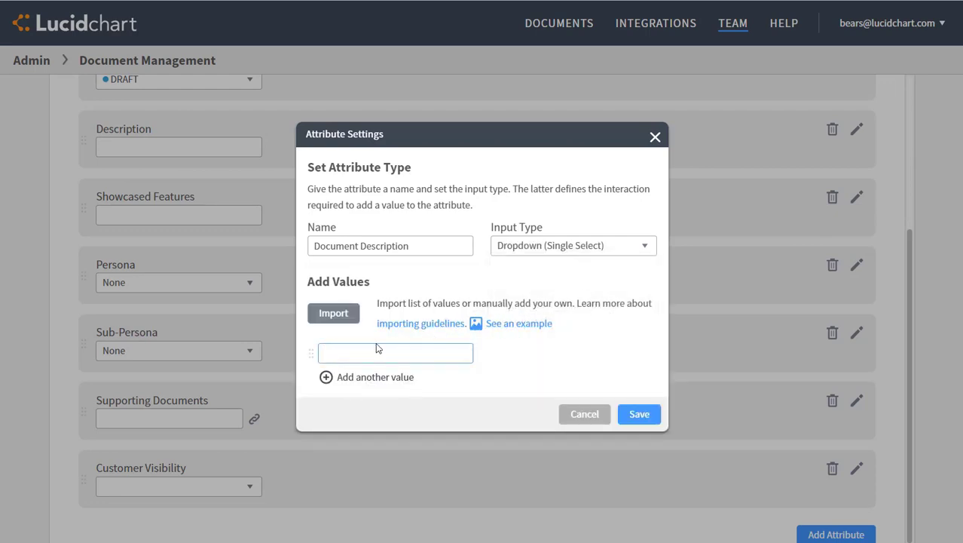
pyautogui.moveTo(418, 246); pyautogui.dragTo(259, 257)
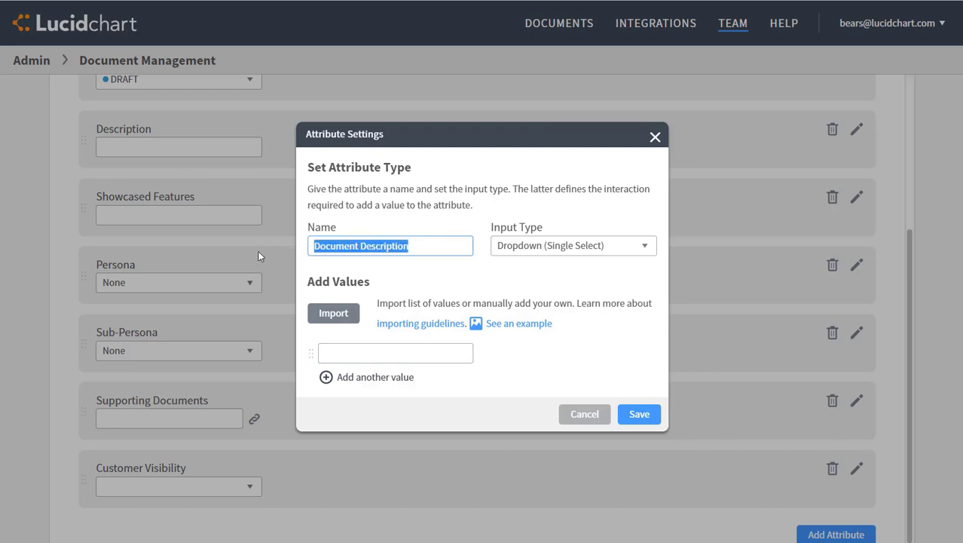
pyautogui.write('Customer')
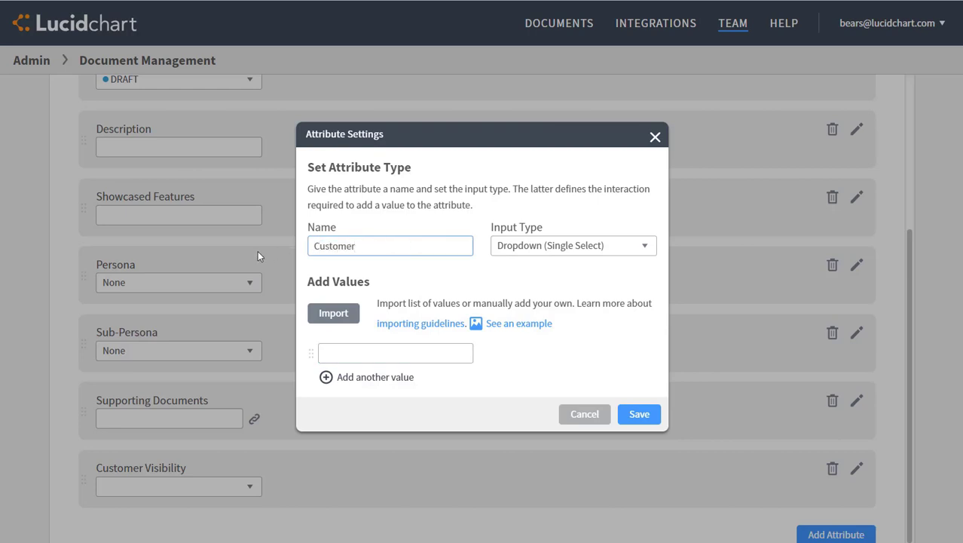
# Step: Enter Okta and Rhombus as the dropdown values of the Customer attribute
pyautogui.click(377, 347)
pyautogui.write('Okt')
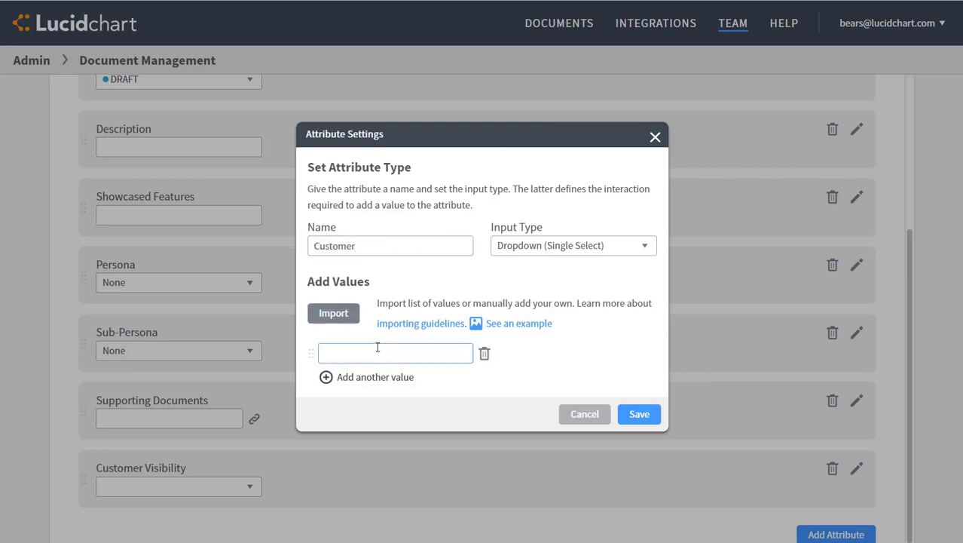
pyautogui.write('a')
pyautogui.click(325, 377)
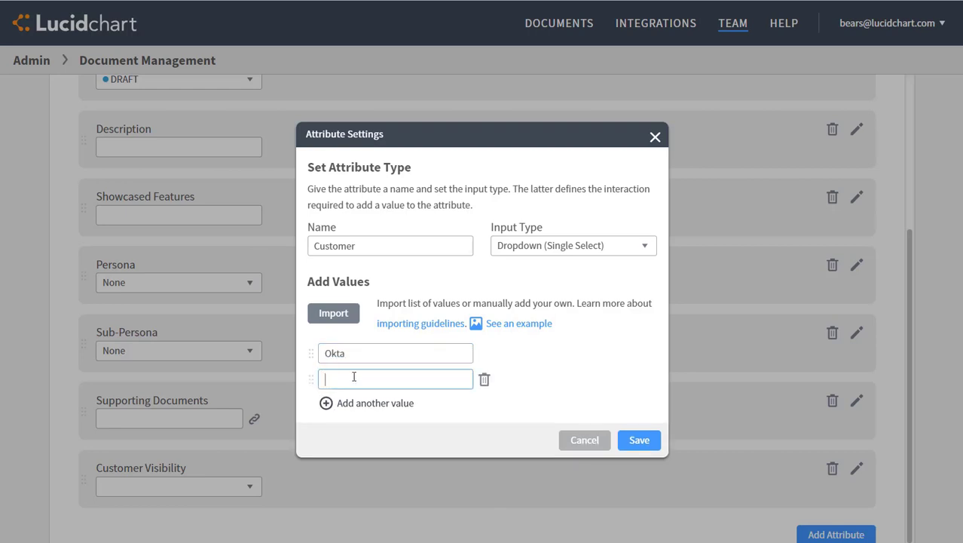
pyautogui.write('Rhombus')
pyautogui.click(475, 360)
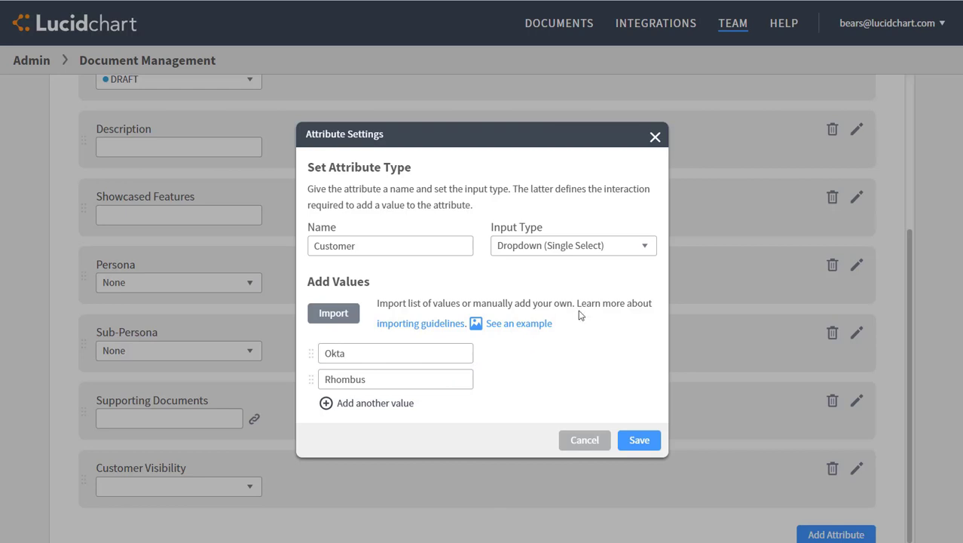
# Step: Change the attribute's input type to Dropdown (Multi Select) and rename it Technologies Used
pyautogui.click(629, 255)
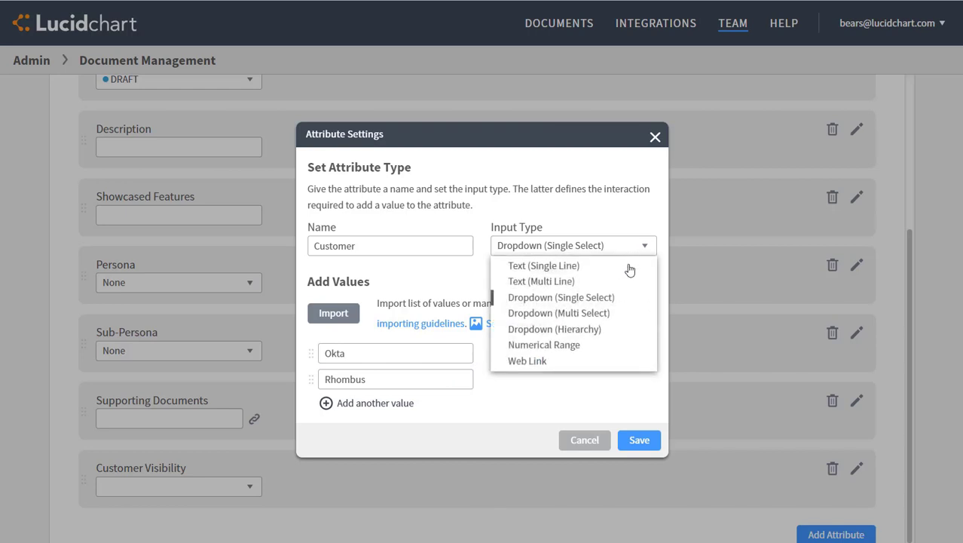
pyautogui.click(631, 312)
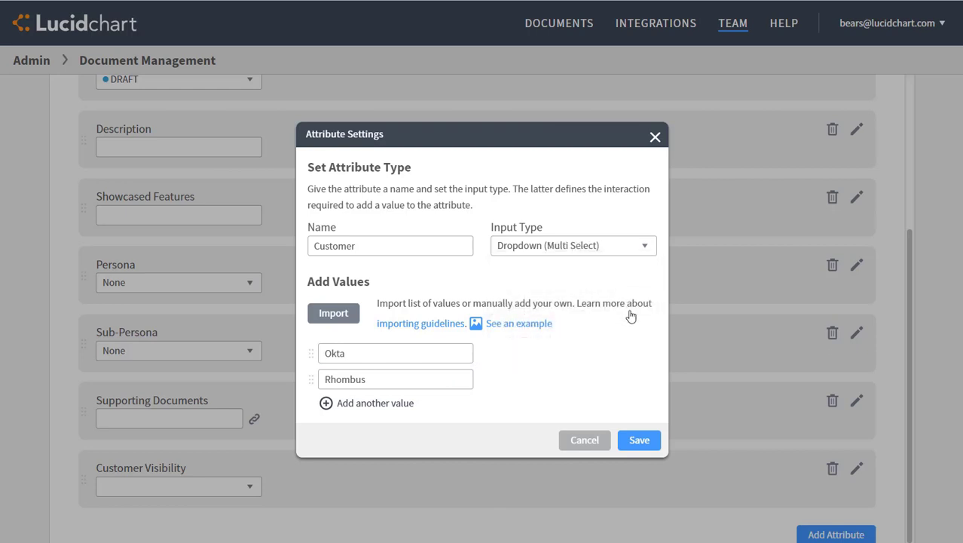
pyautogui.moveTo(420, 253); pyautogui.dragTo(266, 258)
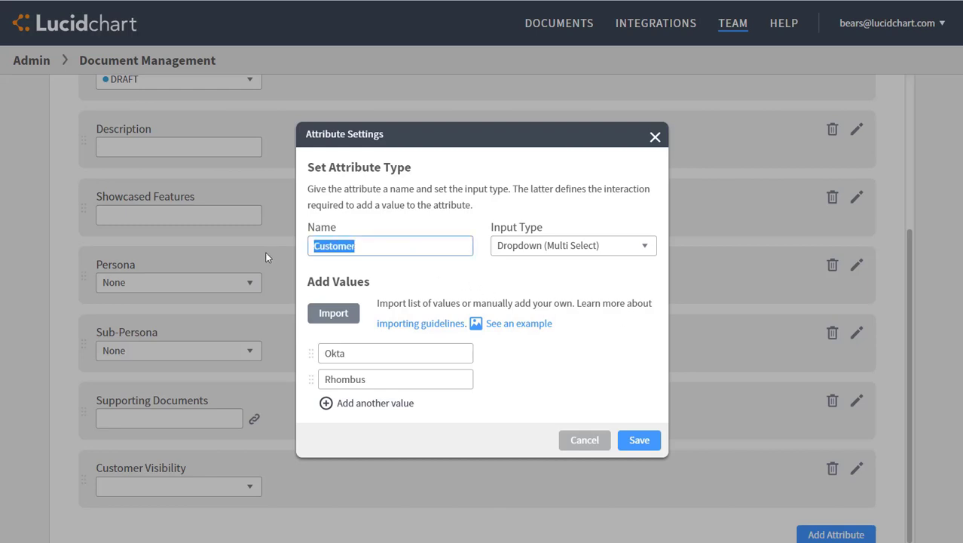
pyautogui.write('Technologies Used')
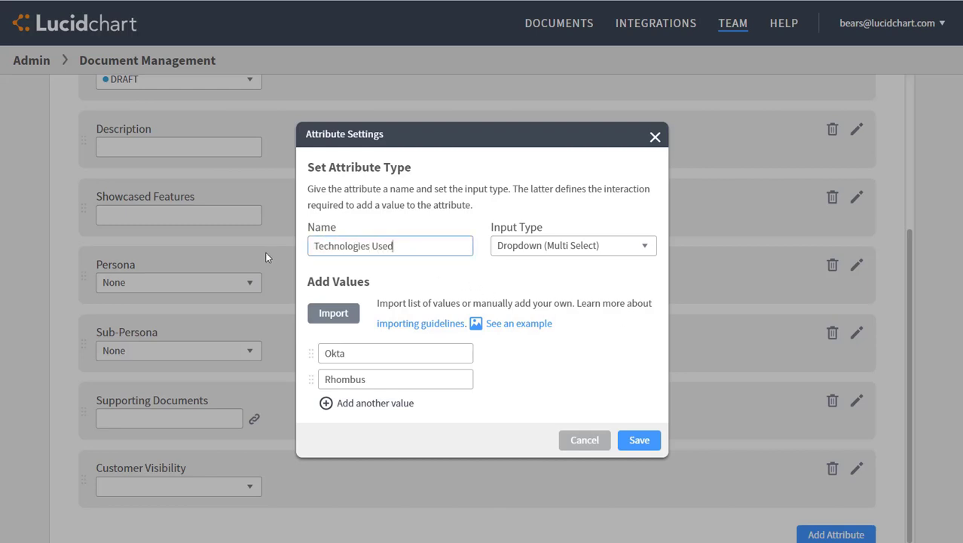
# Step: Replace the values of the Technologies Used attribute with SAML and SCIM
pyautogui.moveTo(373, 351); pyautogui.dragTo(296, 350)
pyautogui.write('SAML')
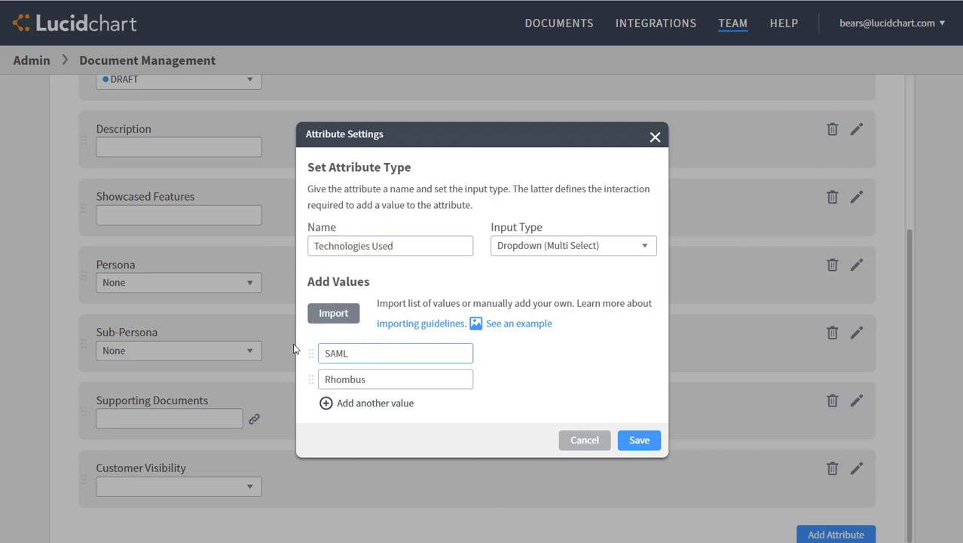
pyautogui.moveTo(367, 377); pyautogui.dragTo(288, 378)
pyautogui.write('SCIM')
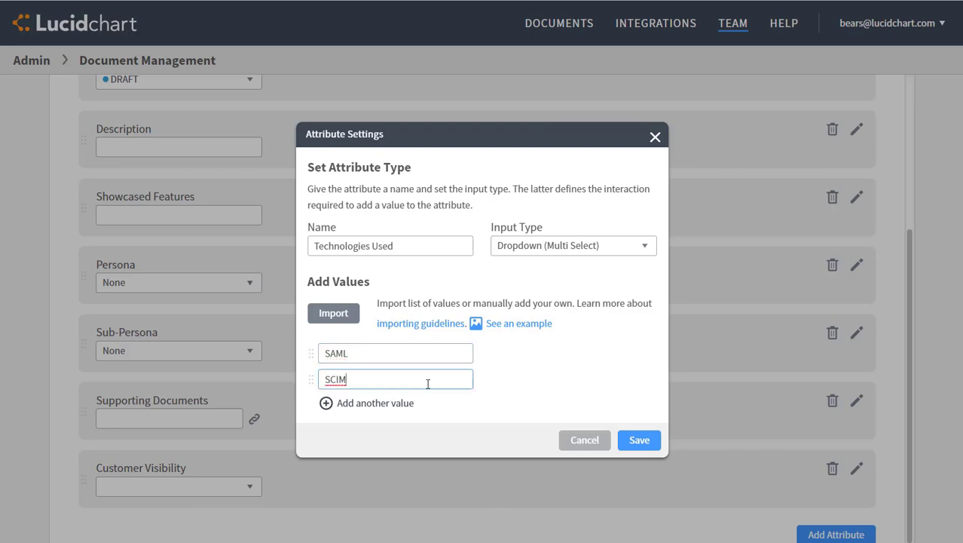
pyautogui.click(494, 382)
# Step: Change the attribute's input type to Dropdown (Hierarchy) and view the example for importing hierarchical values
pyautogui.click(636, 251)
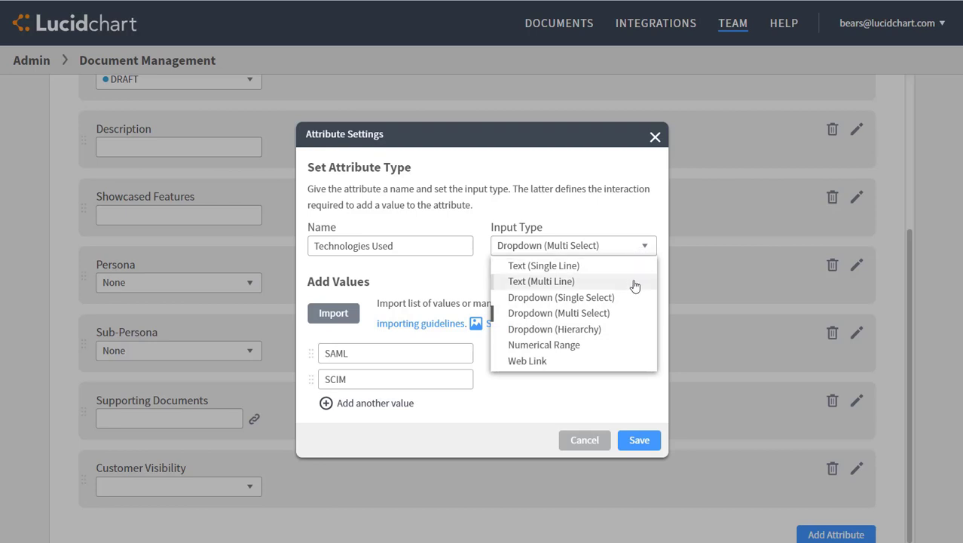
pyautogui.click(635, 330)
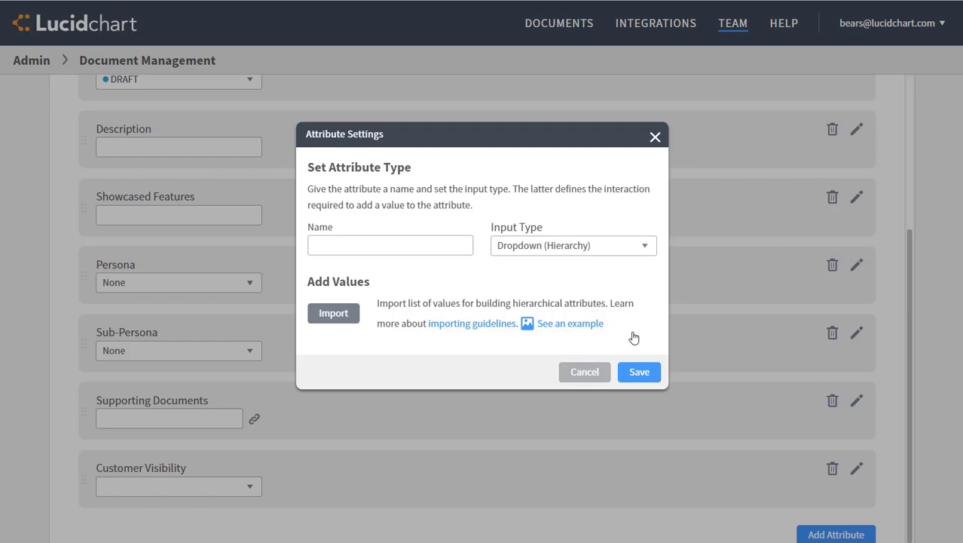
pyautogui.click(597, 329)
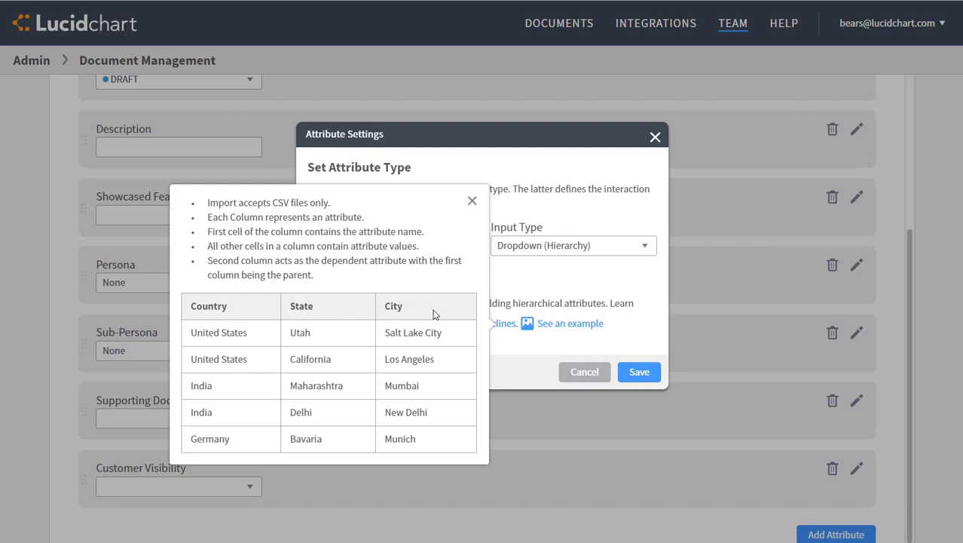
pyautogui.click(472, 201)
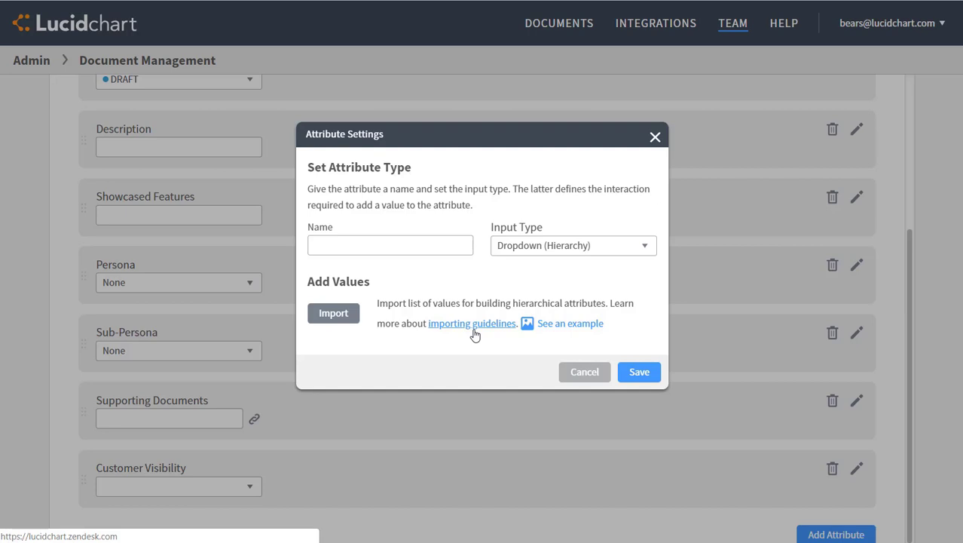
# Step: Change the attribute's input type to Numerical Range and rename it Opportunity Value
pyautogui.click(536, 253)
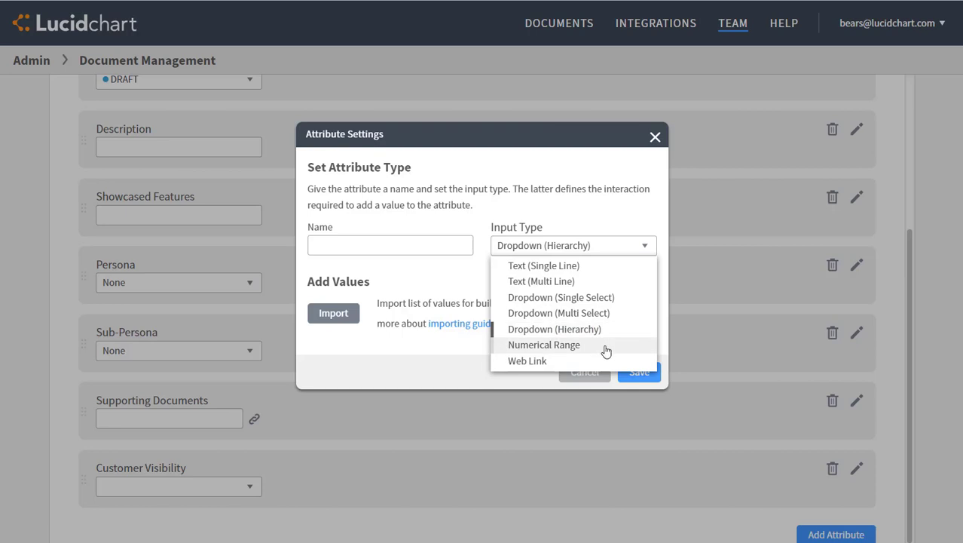
pyautogui.click(606, 348)
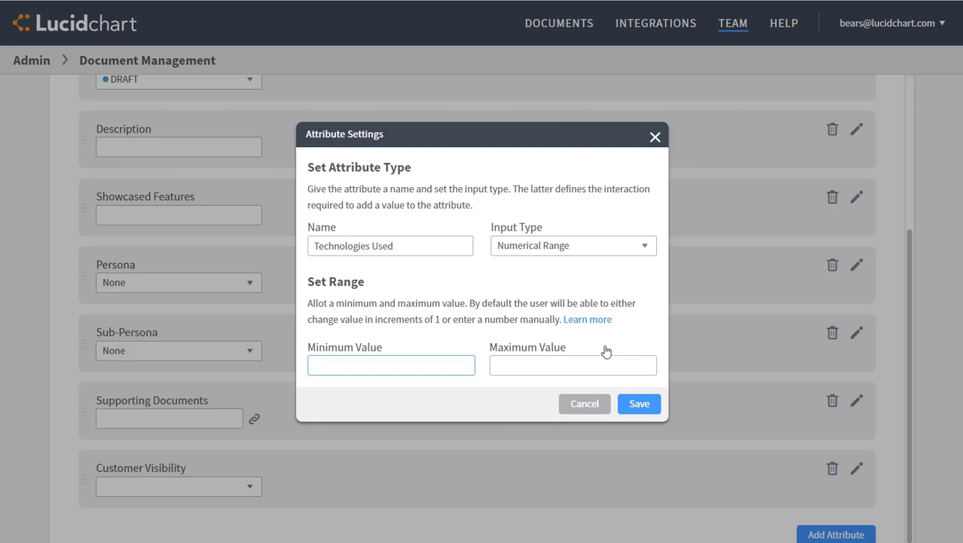
pyautogui.moveTo(437, 250); pyautogui.dragTo(237, 249)
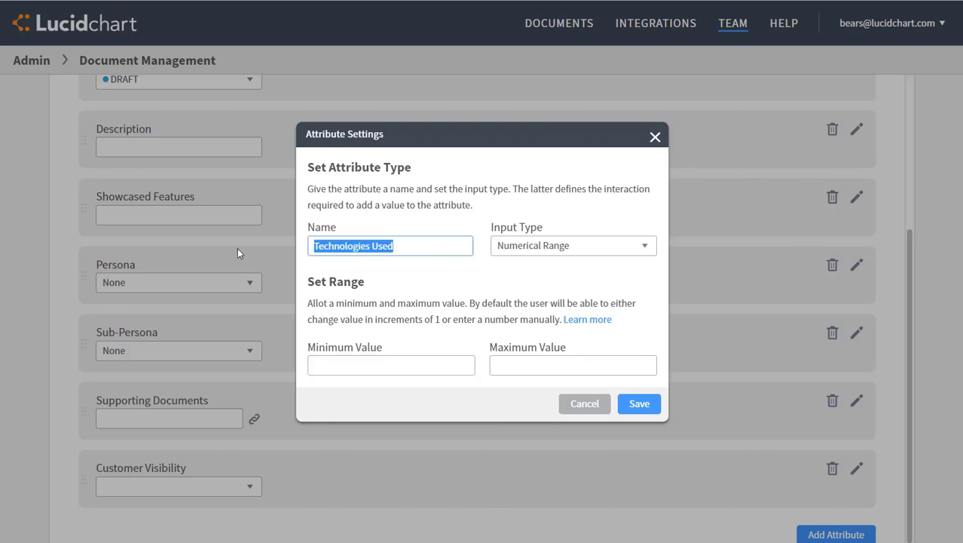
pyautogui.write('Opportunity Value')
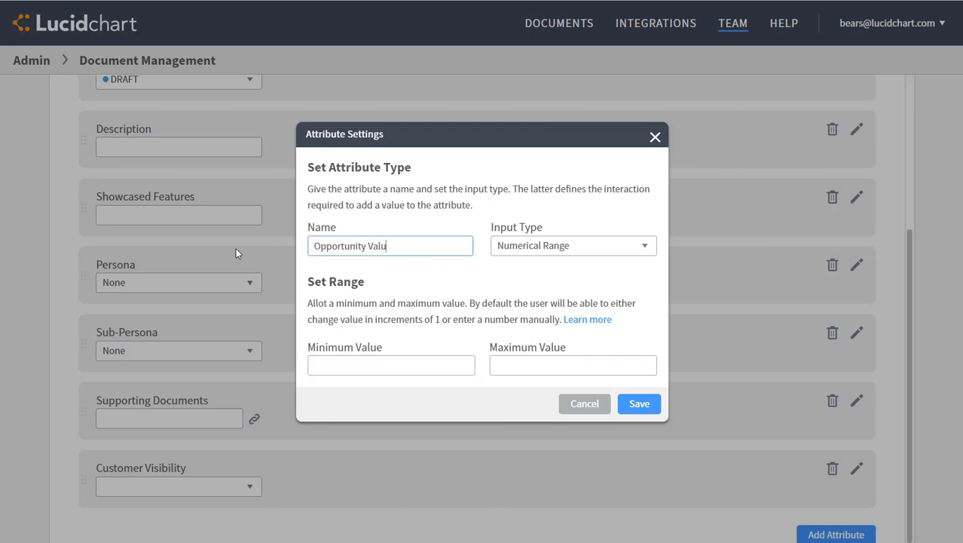
pyautogui.click(339, 362)
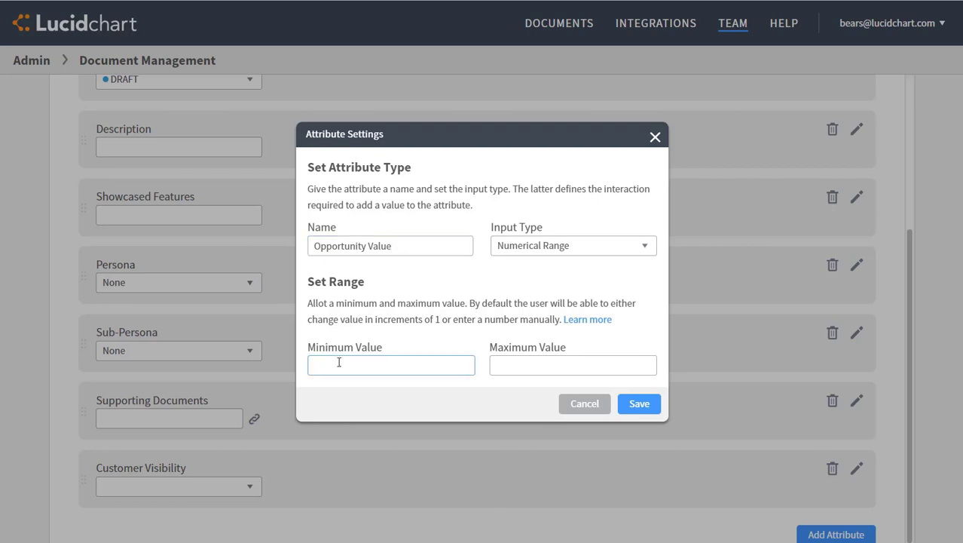
pyautogui.write('0')
pyautogui.click(517, 366)
pyautogui.write('999999999999')
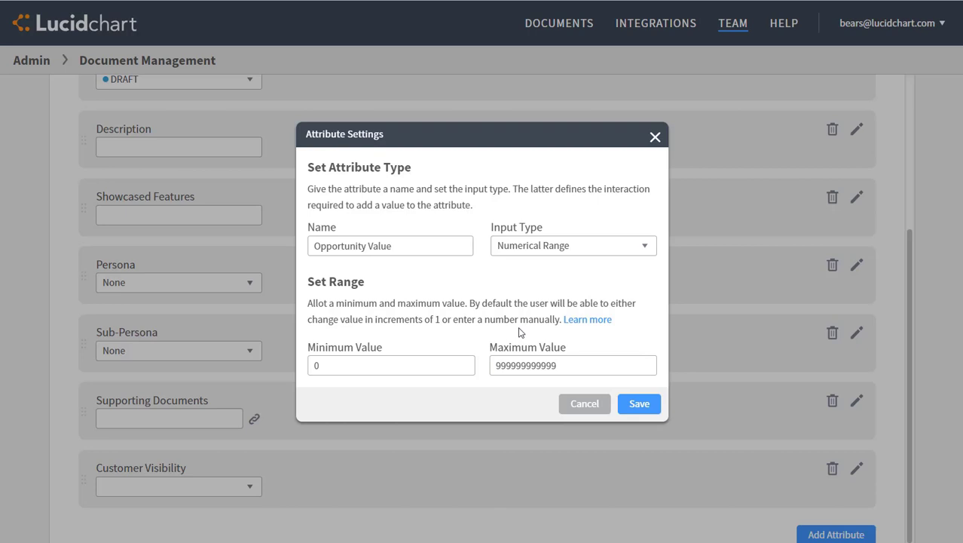
# Step: Change the attribute's input type to Web Link, rename it Related Documentation, and save it
pyautogui.click(612, 253)
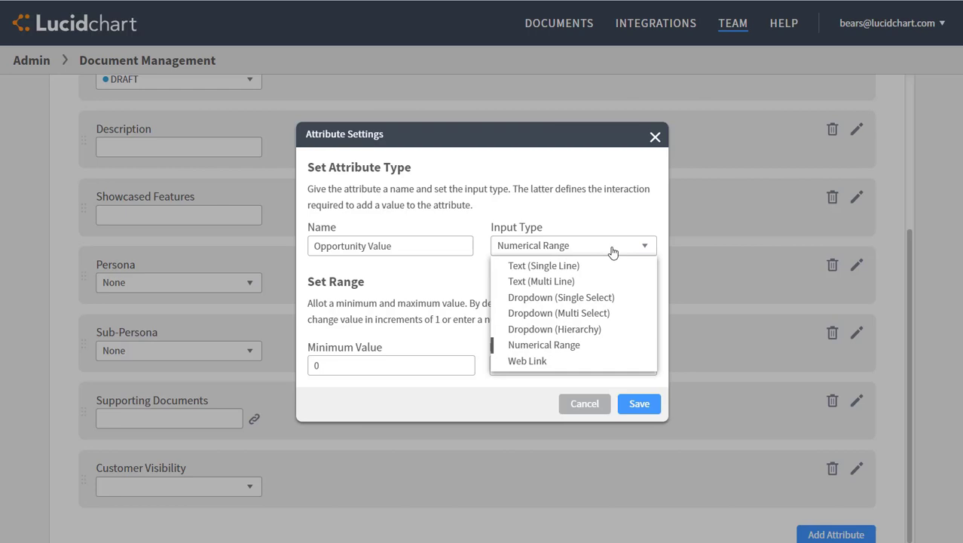
pyautogui.click(626, 361)
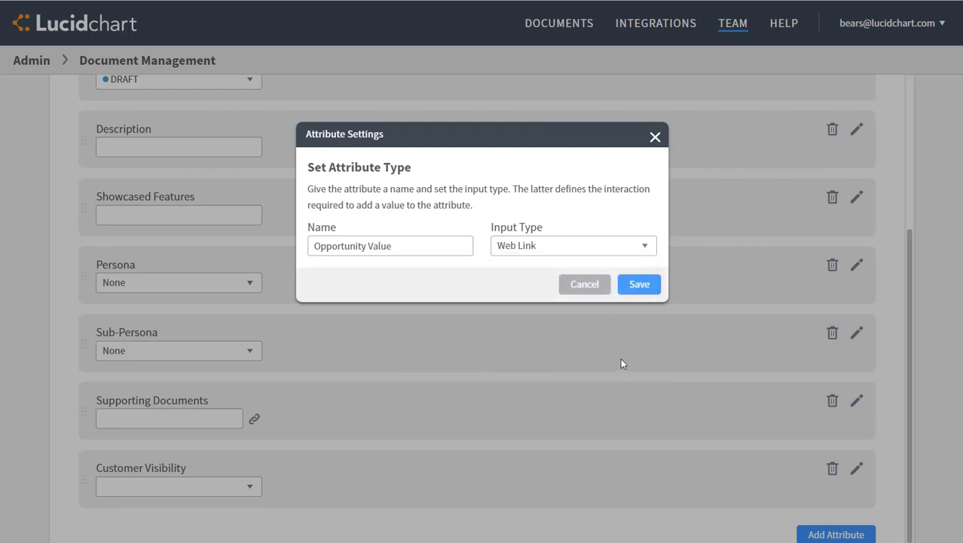
pyautogui.moveTo(430, 246); pyautogui.dragTo(265, 257)
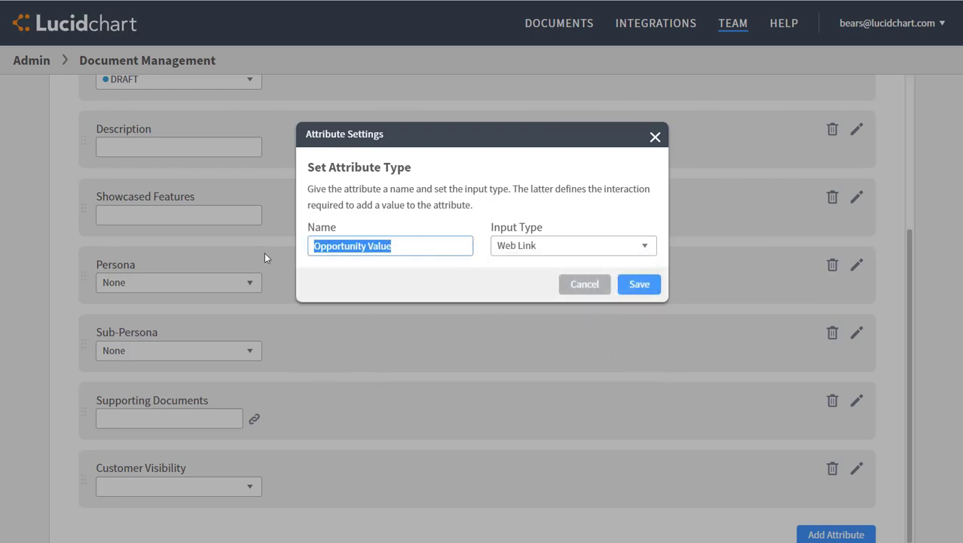
pyautogui.press('BackSpace')
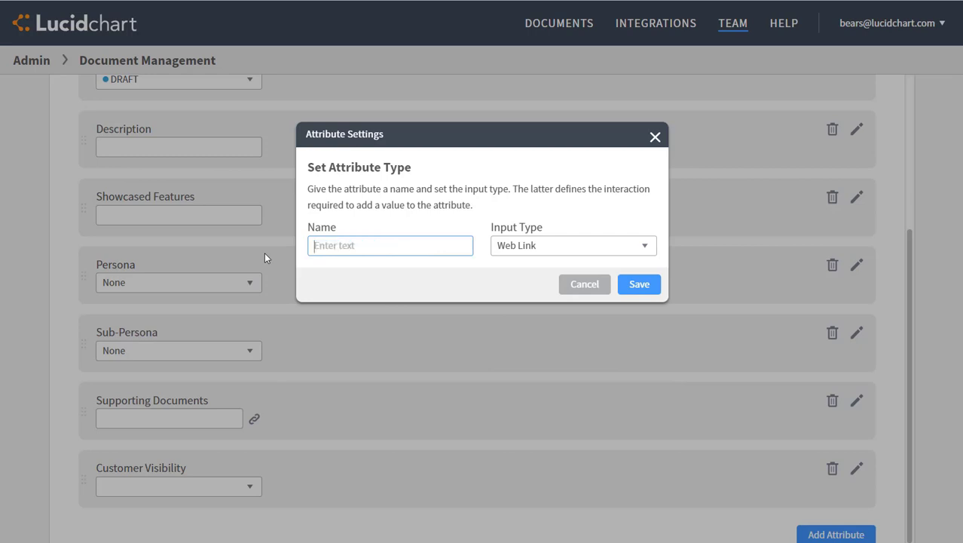
pyautogui.write('Related Documentation')
pyautogui.click(622, 283)
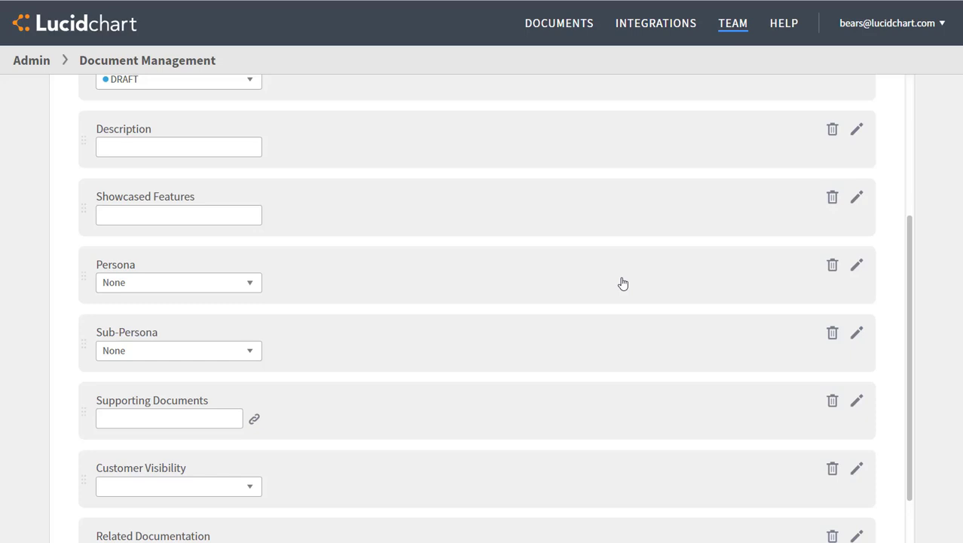
# Step: From the documents list, open the attributes of the Email Brainstorm document and start editing its Related Documentation field
pyautogui.click(542, 28)
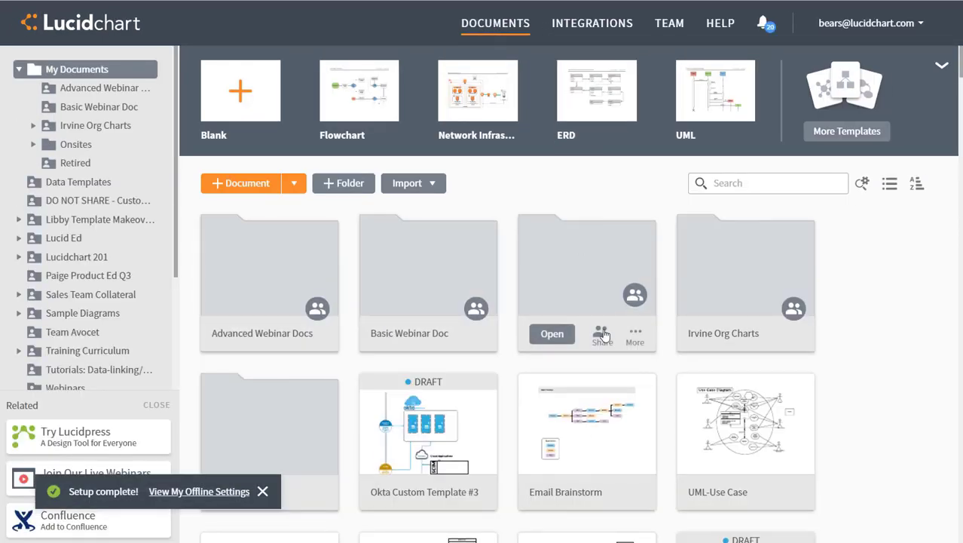
pyautogui.click(640, 495)
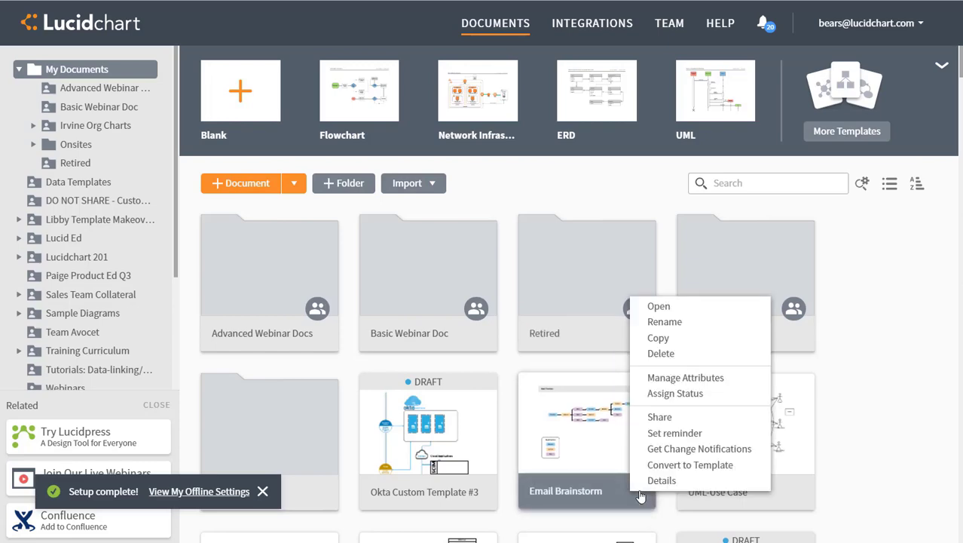
pyautogui.click(731, 379)
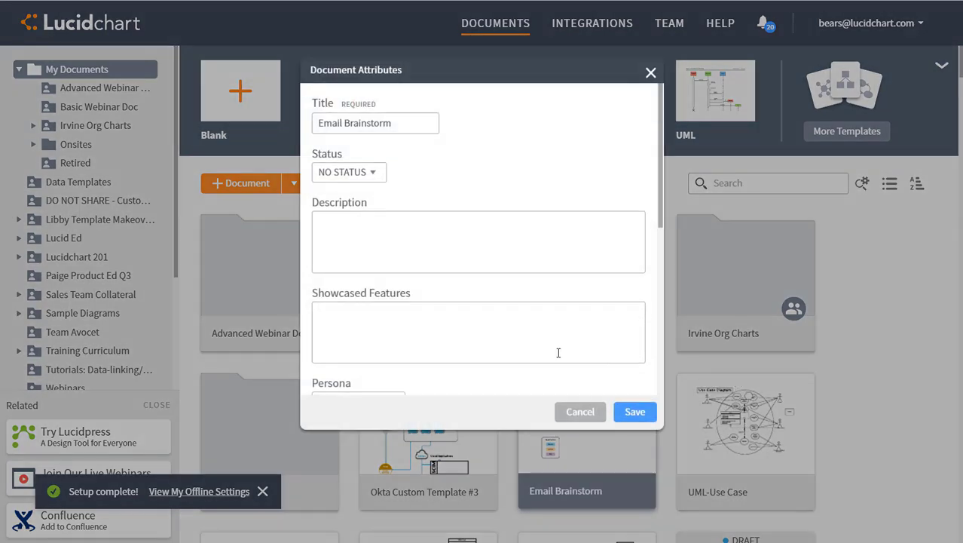
pyautogui.scroll(-5, 559, 355)
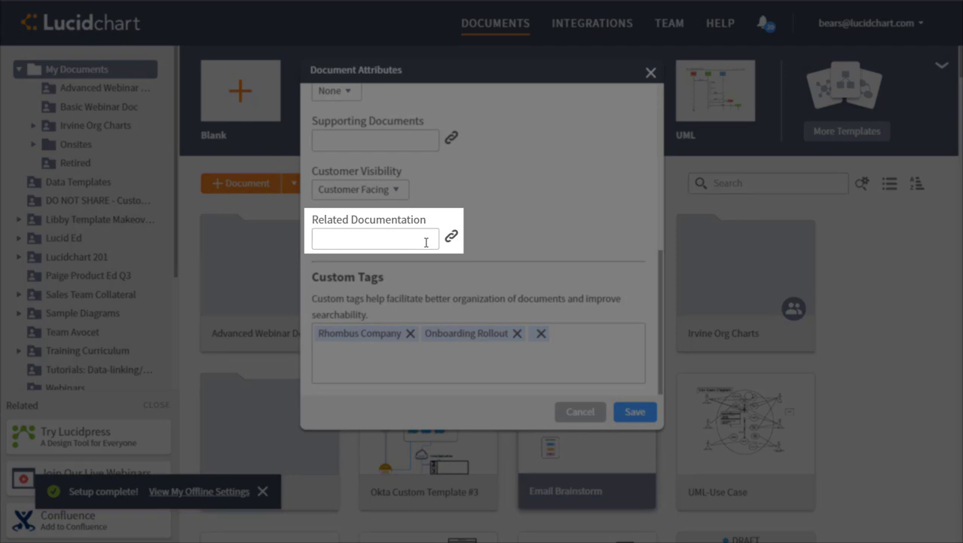
pyautogui.click(426, 241)
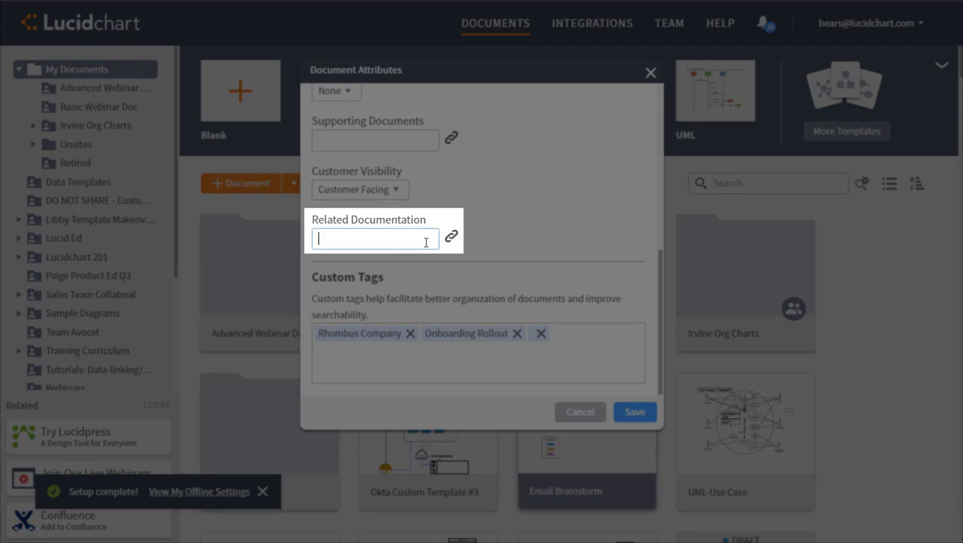